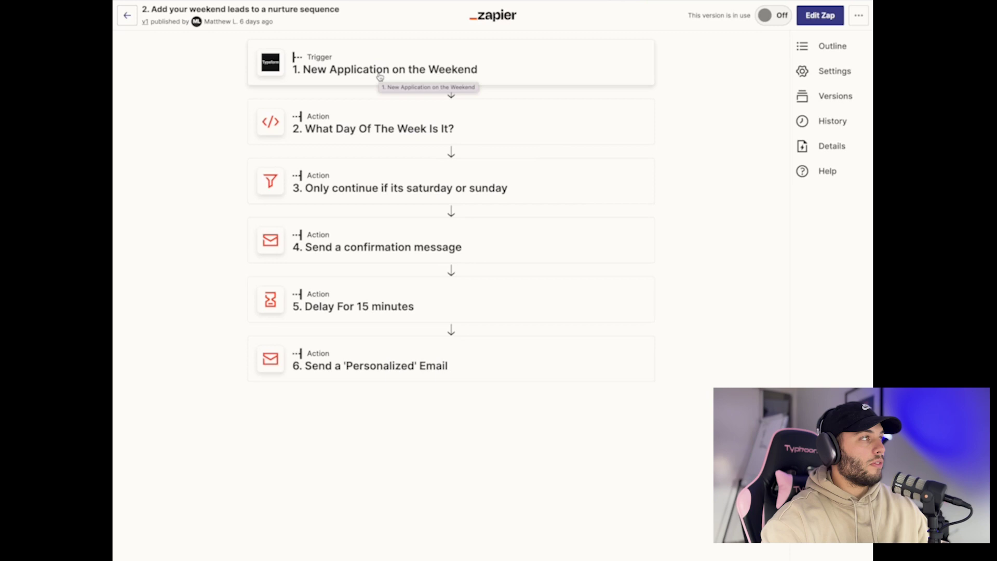
Review the day-of-week Python script, the Saturday-or-Sunday filter and the confirmation message steps
click(392, 129)
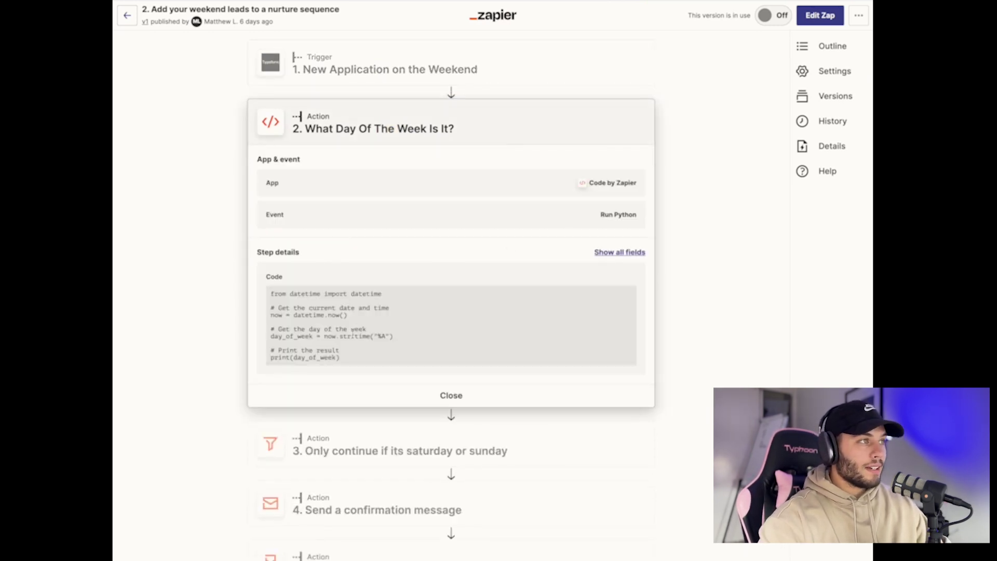
drag(344, 362, 263, 291)
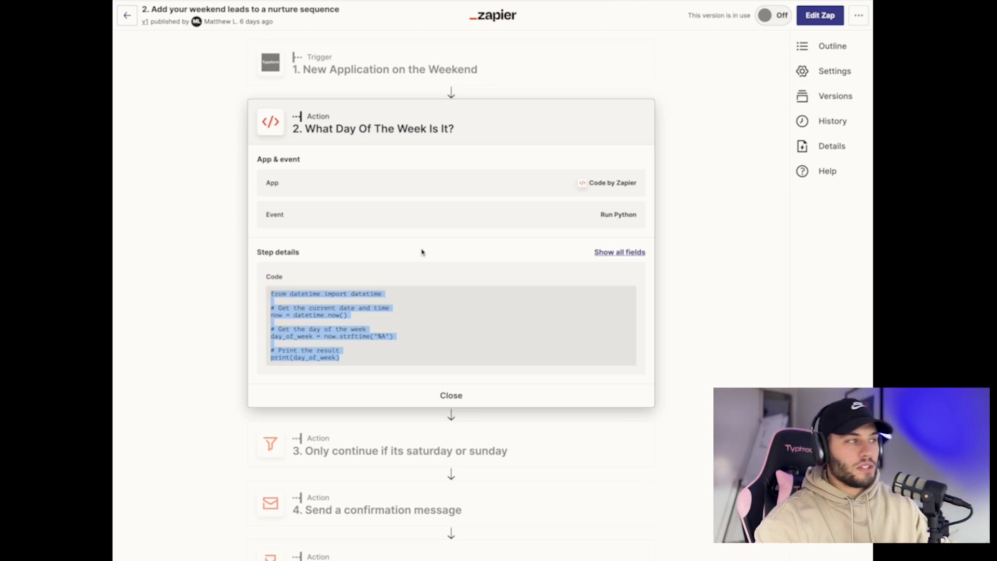
click(392, 451)
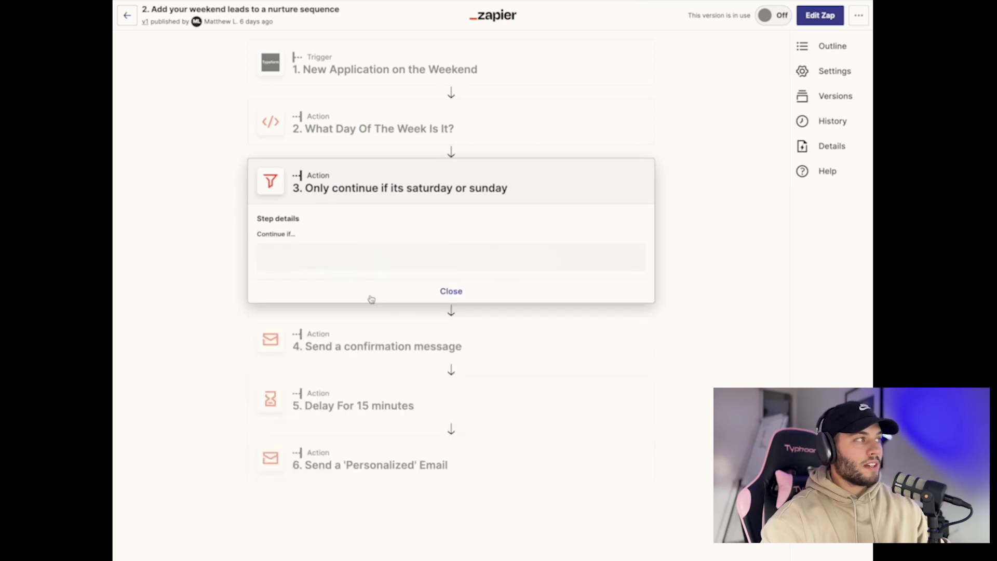
click(385, 383)
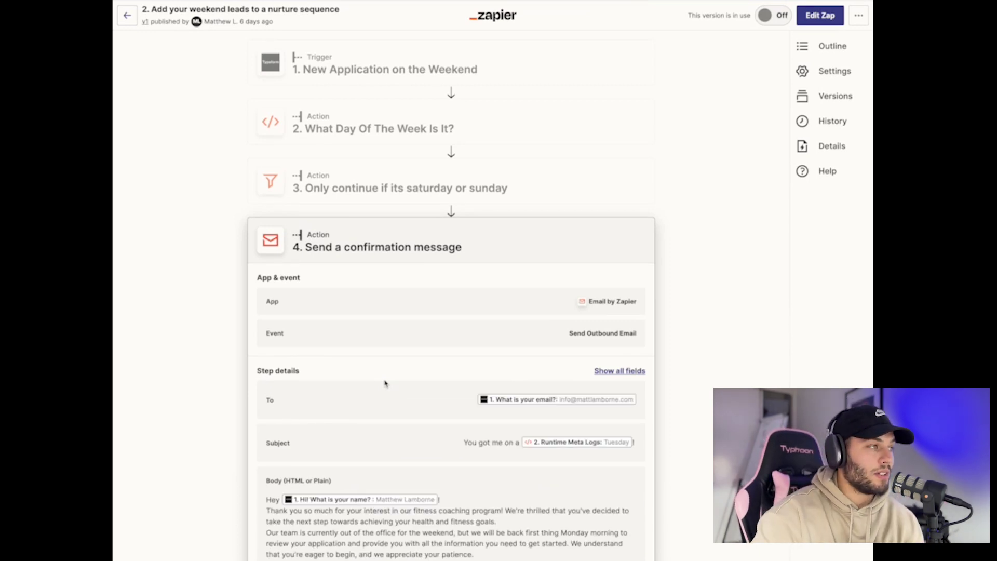
scroll(405, 493, down, 2)
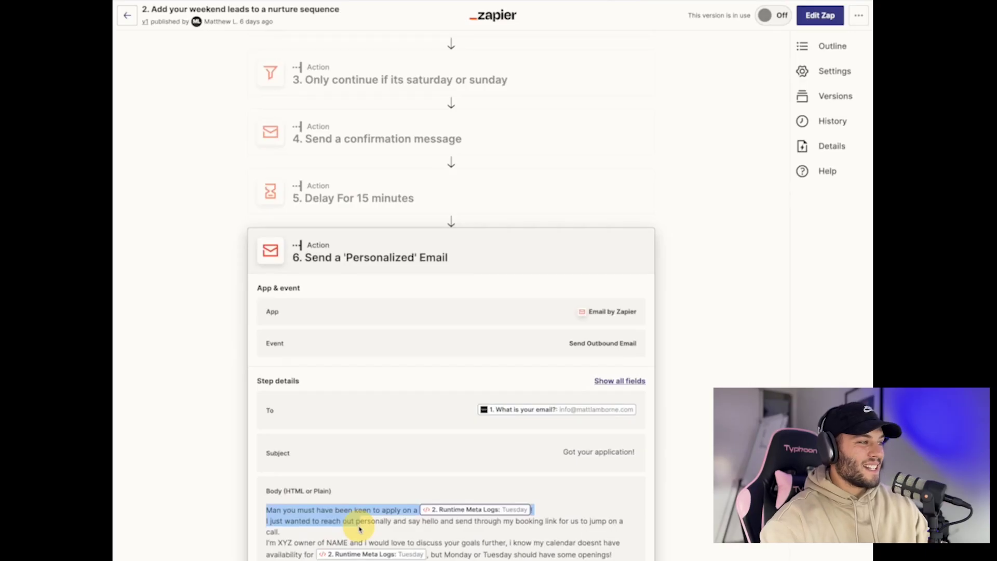
click(360, 528)
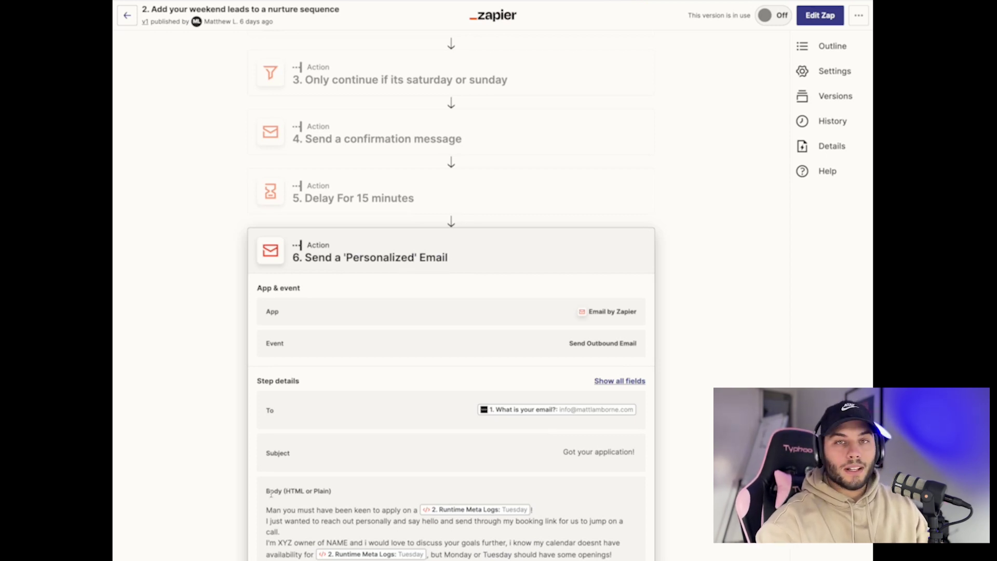
drag(267, 509, 306, 558)
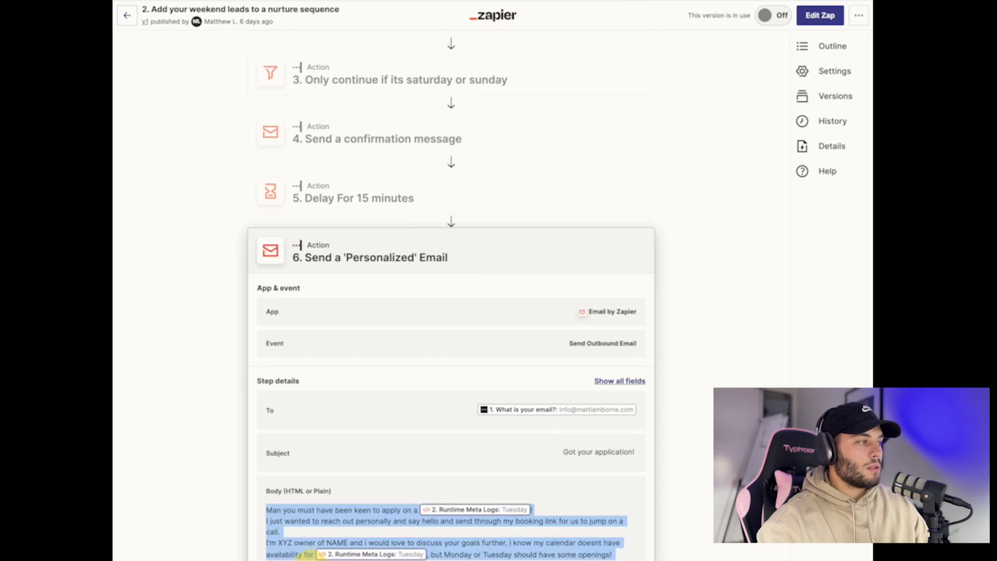
click(221, 514)
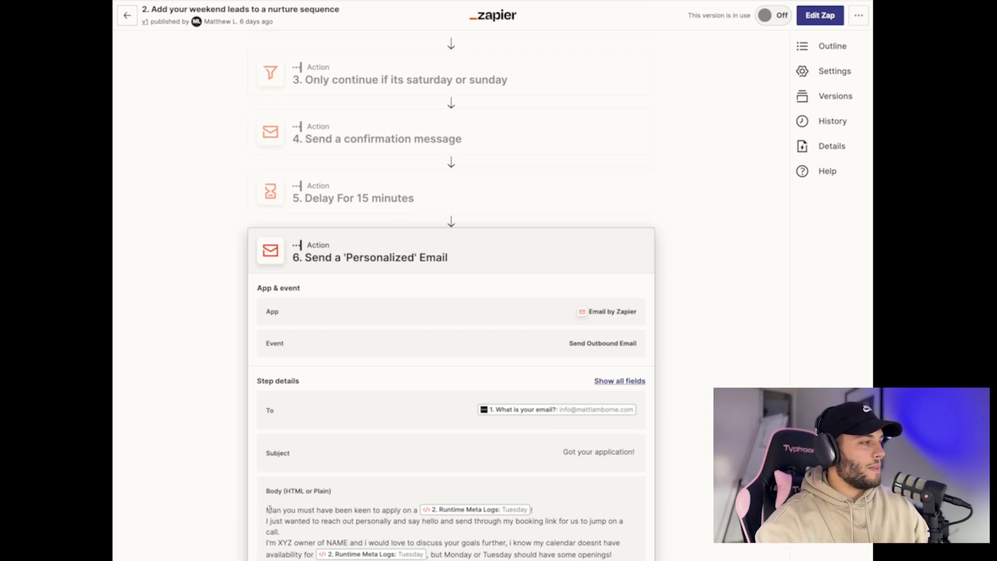
click(290, 537)
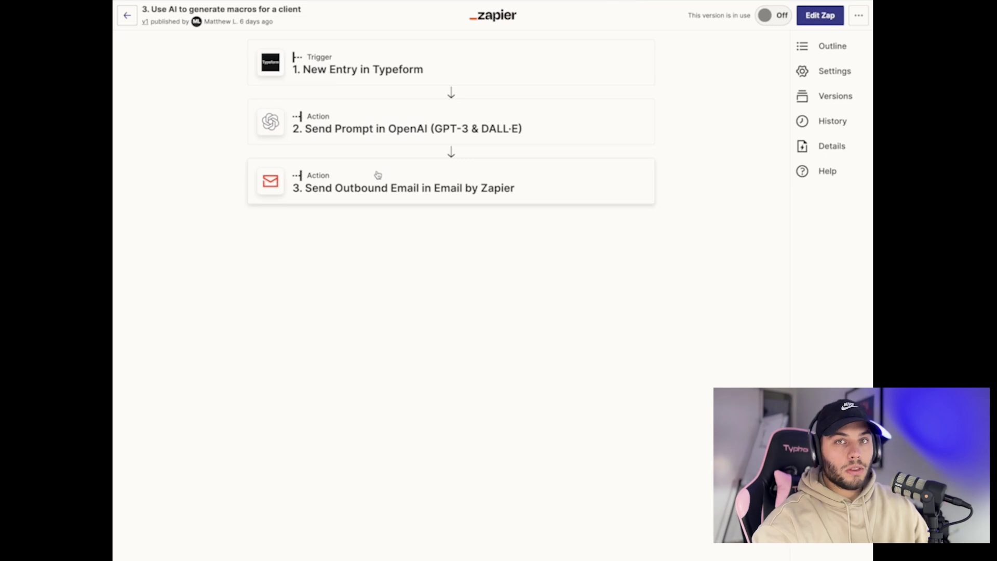
Expand the Send Prompt in OpenAI step and scroll through its fields
click(360, 116)
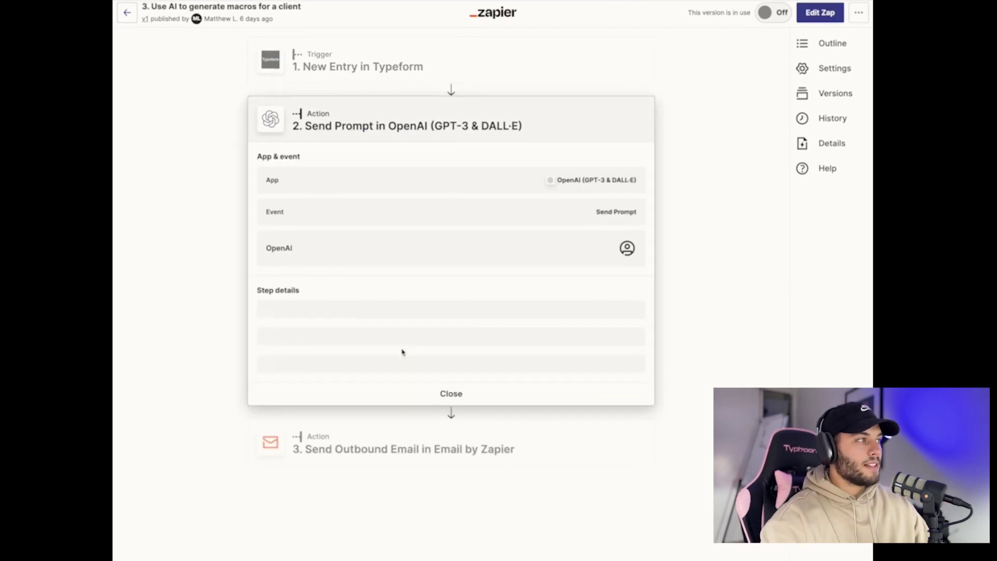
scroll(462, 403, down, 1)
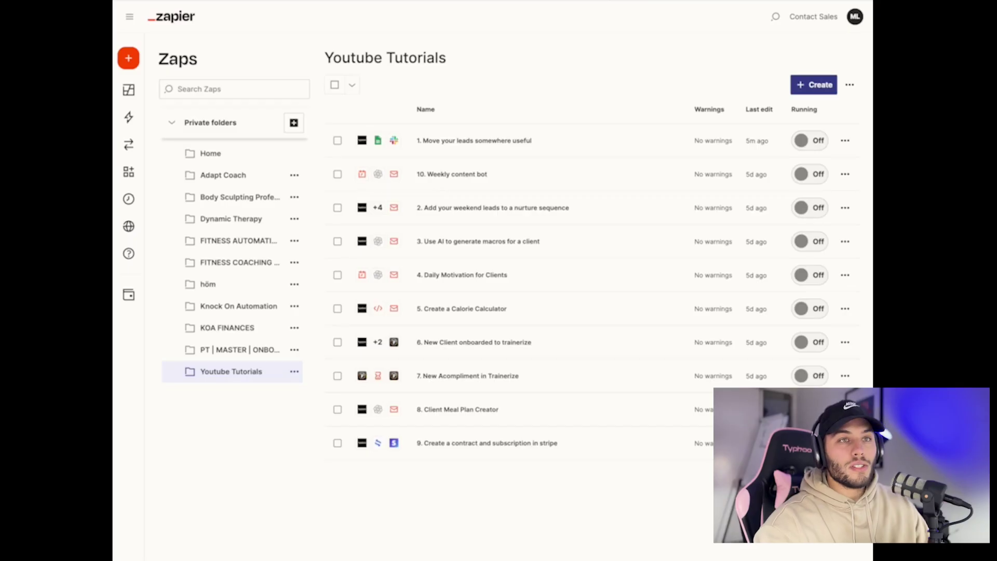
Open the Daily Motivation for Clients zap and show its OpenAI step's account and prompt settings
click(449, 275)
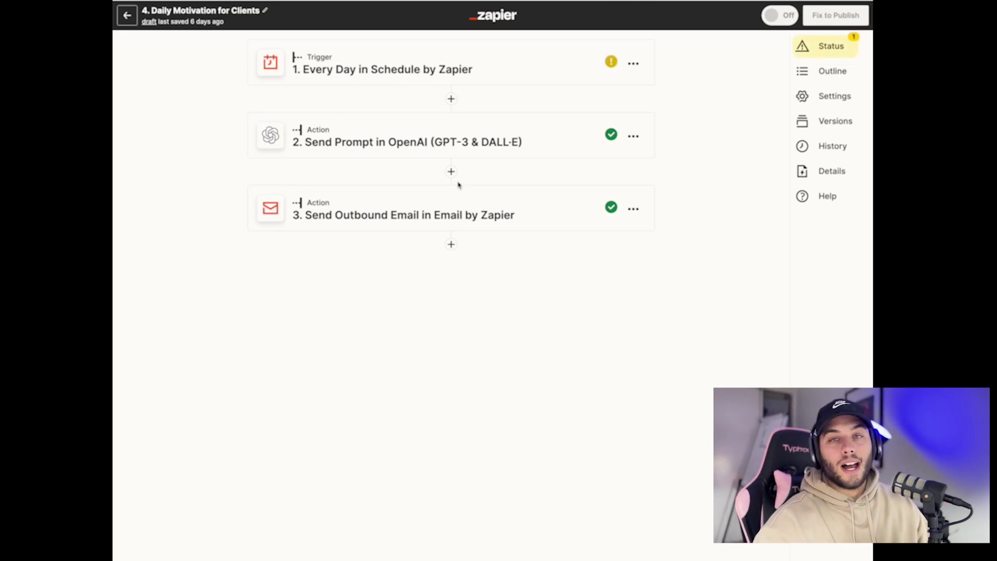
click(353, 148)
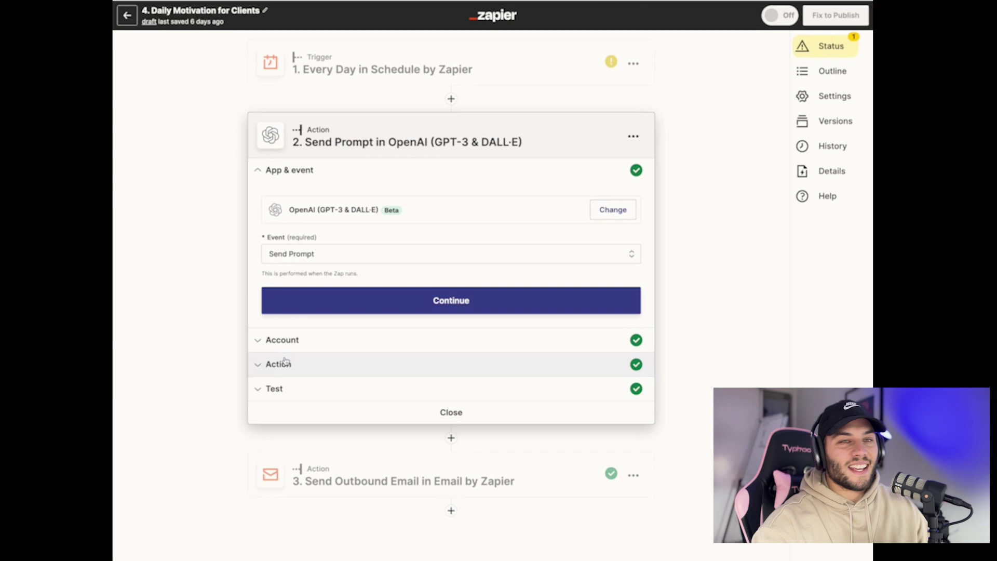
click(306, 341)
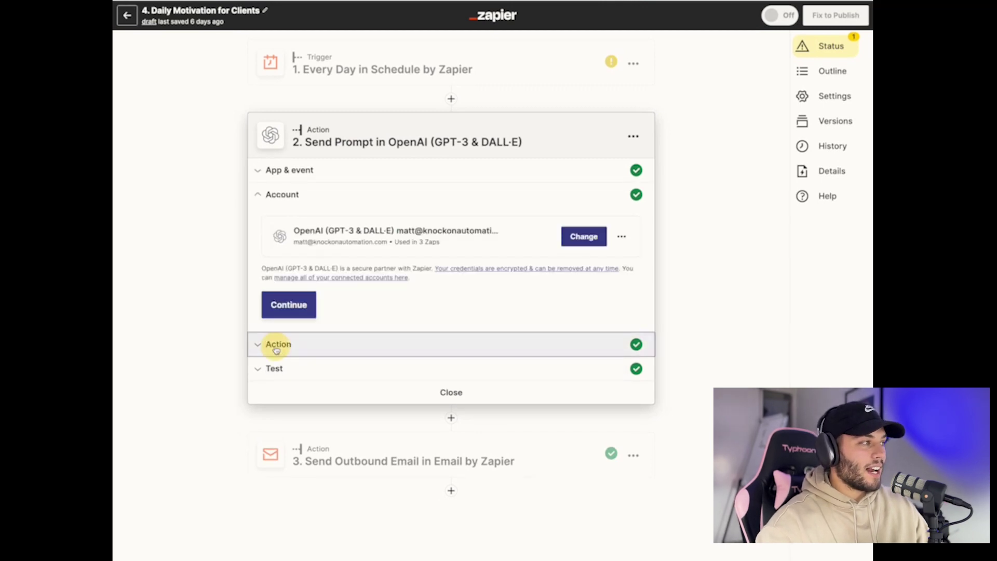
click(277, 343)
scroll(410, 467, down, 2)
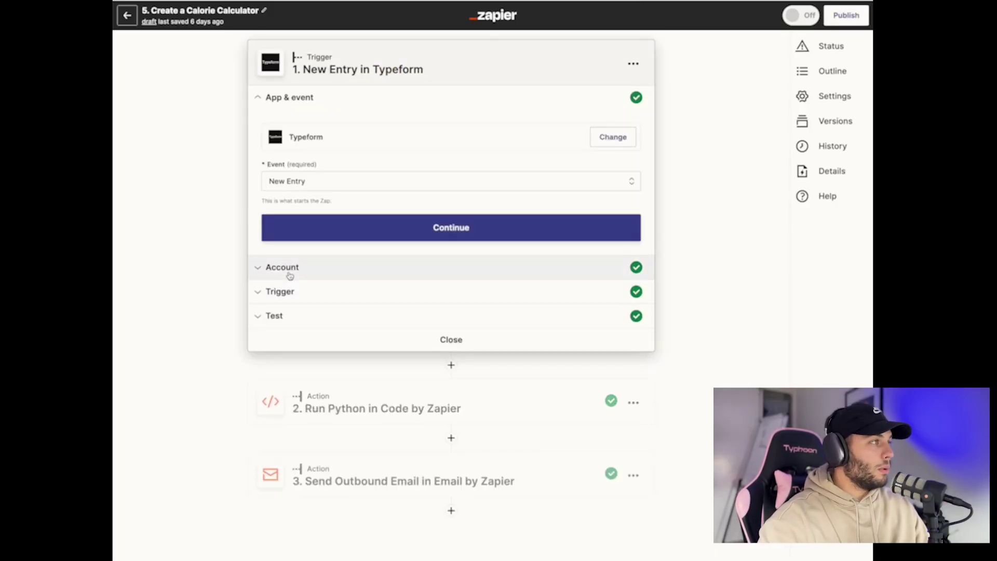
Expand the Run Python code step and scroll through its input data and code
click(325, 422)
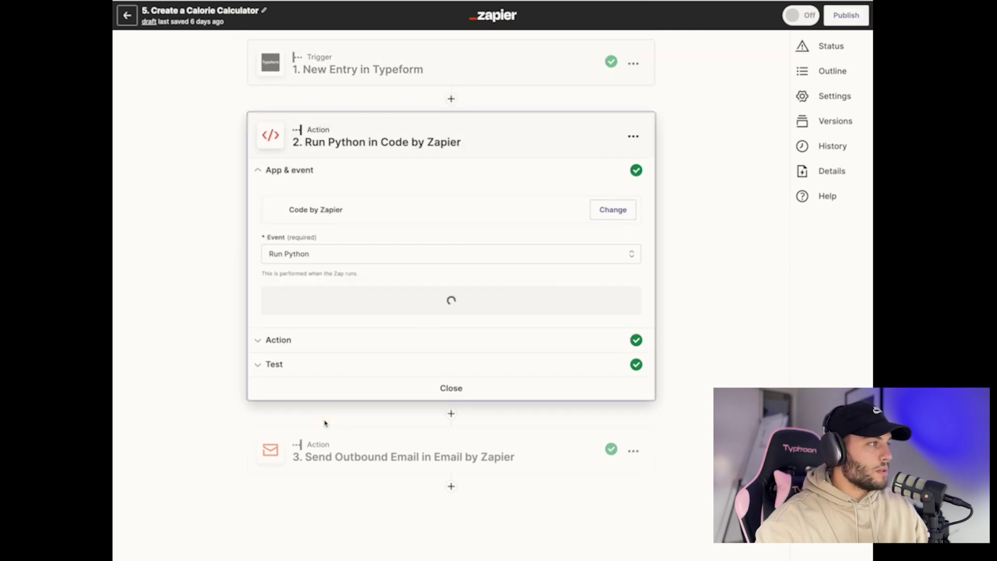
click(282, 339)
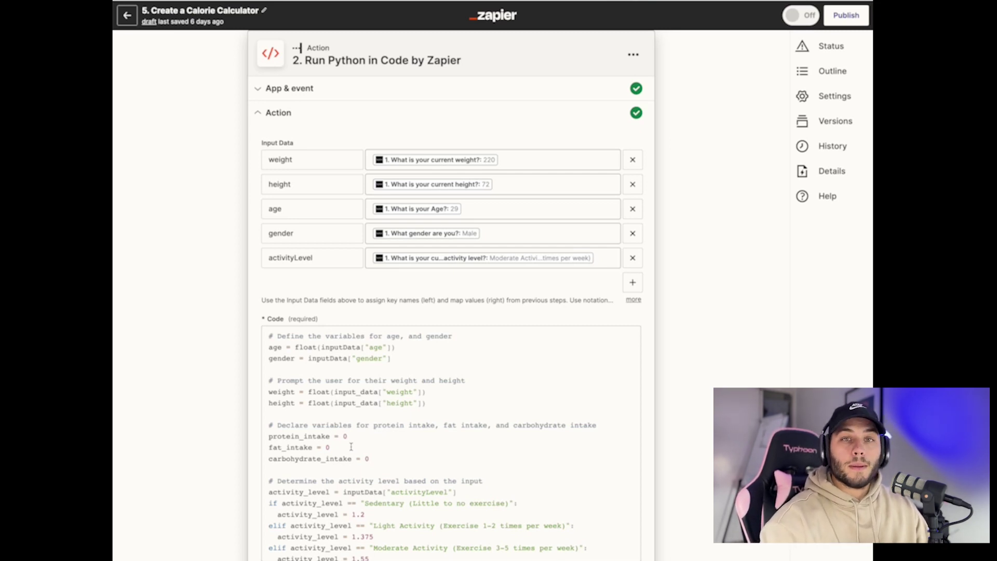
scroll(351, 447, down, 1)
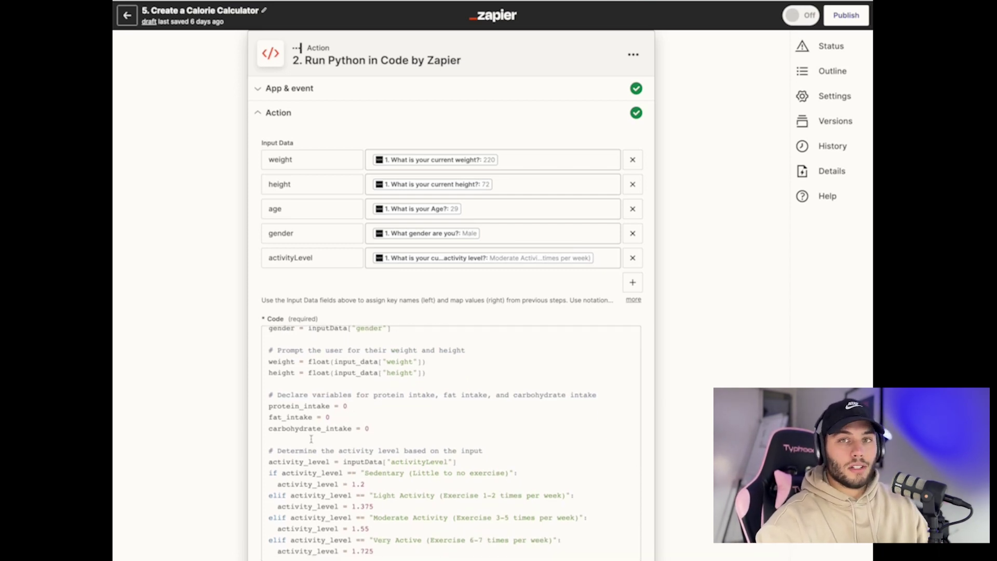
scroll(321, 358, up, 1)
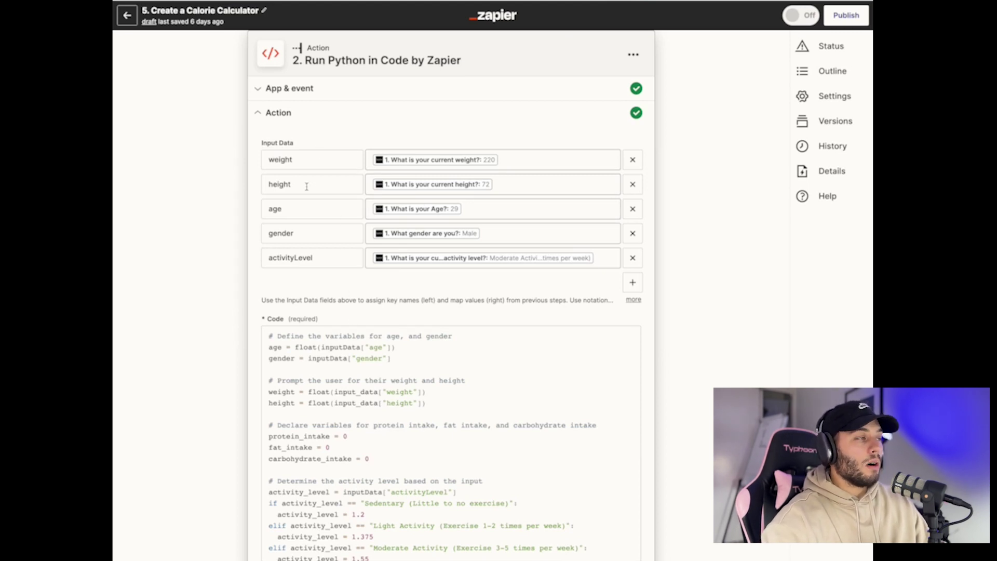
scroll(334, 417, down, 3)
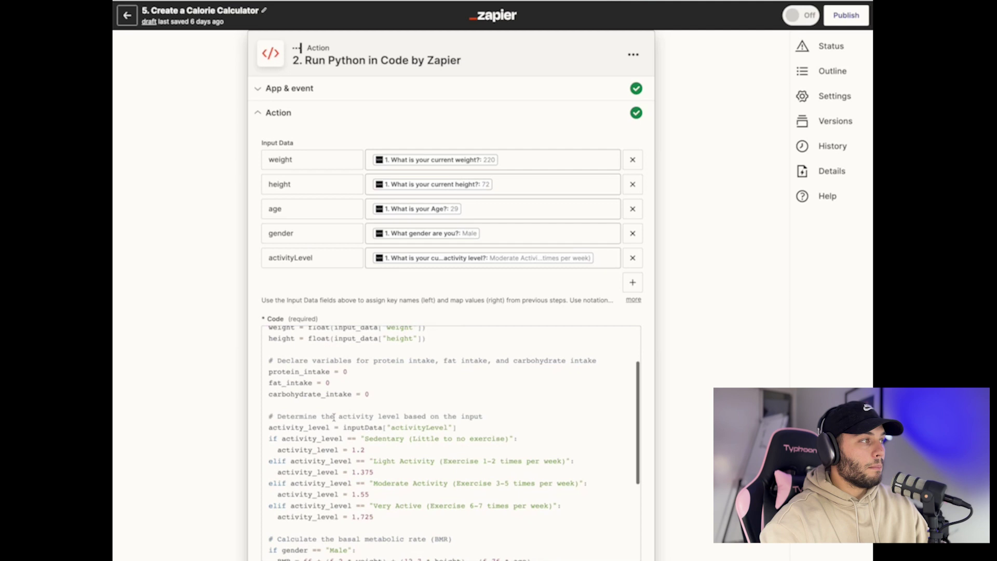
scroll(303, 399, down, 3)
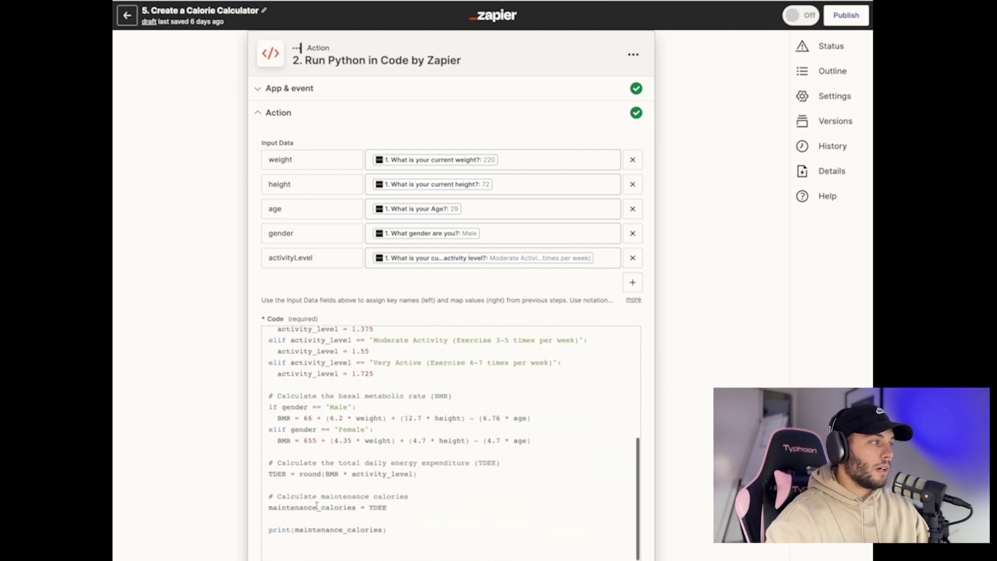
scroll(242, 489, down, 1)
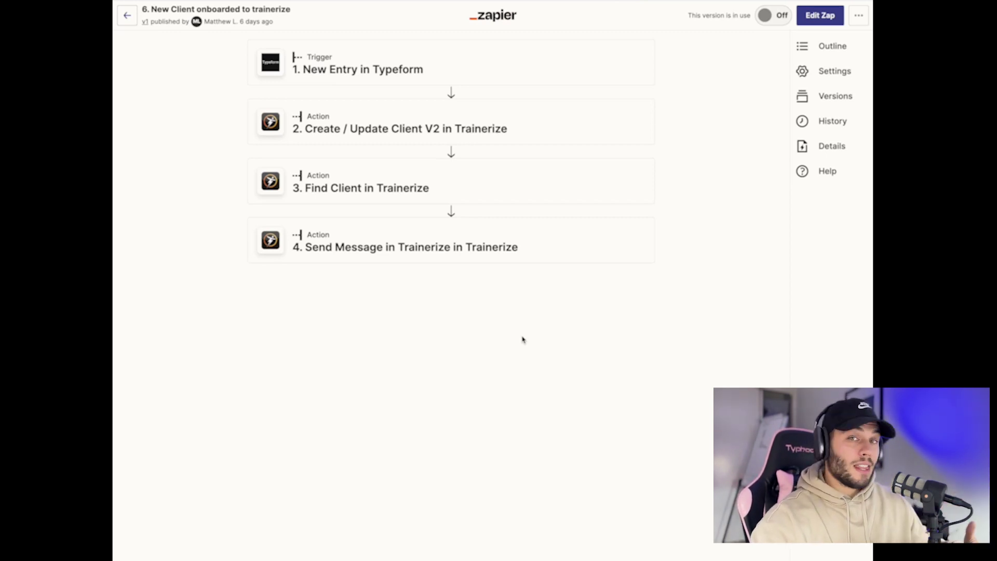
Expand the Create / Update Client V2 step and scroll through its fields
click(344, 124)
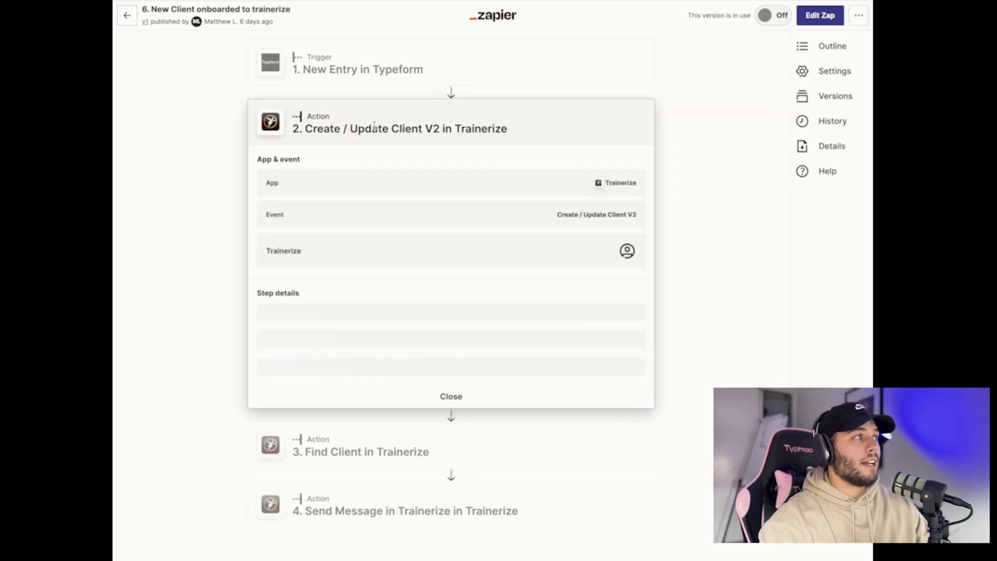
scroll(333, 271, down, 2)
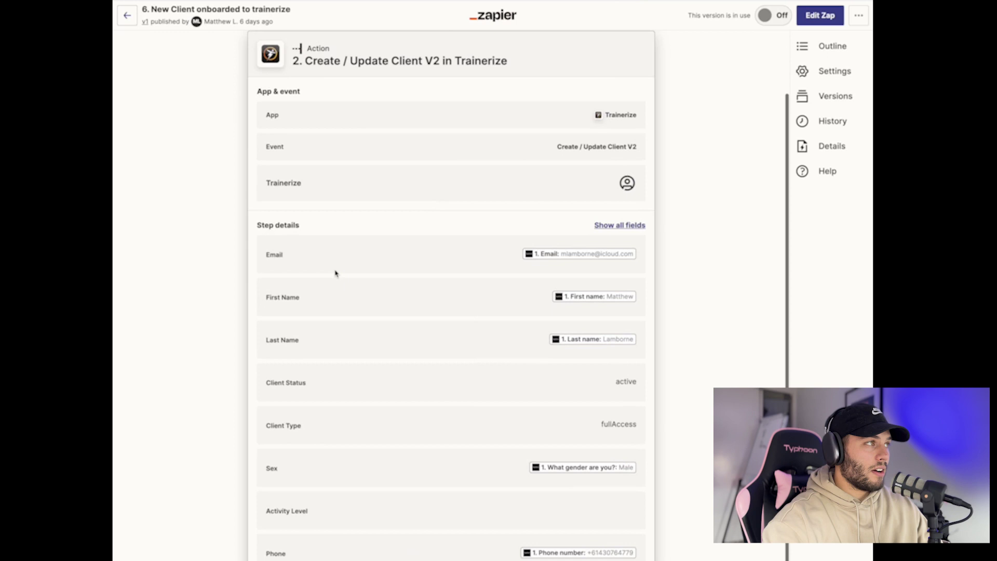
scroll(456, 345, down, 1)
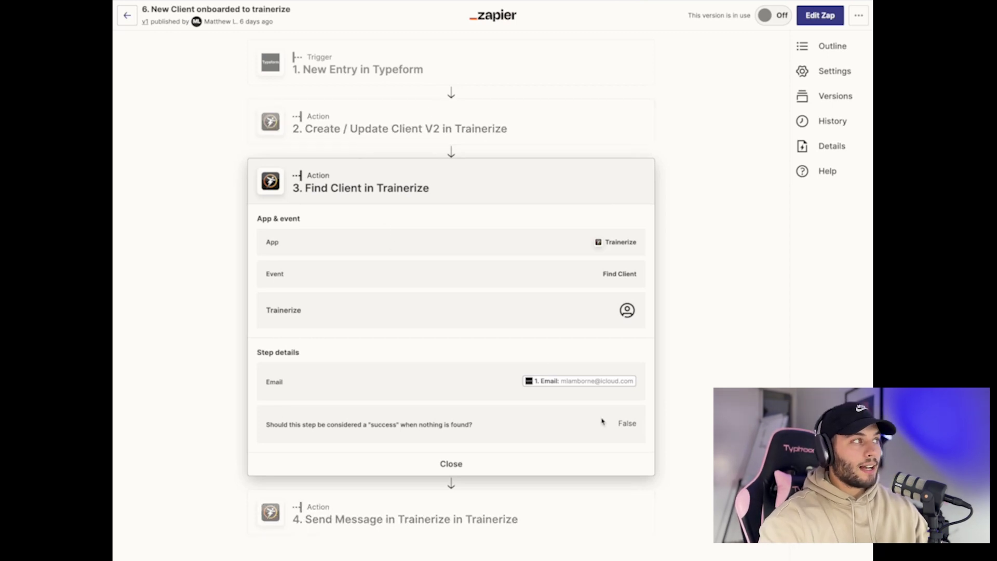
Expand the Trainerize Send Message step to show its welcome message details
click(314, 517)
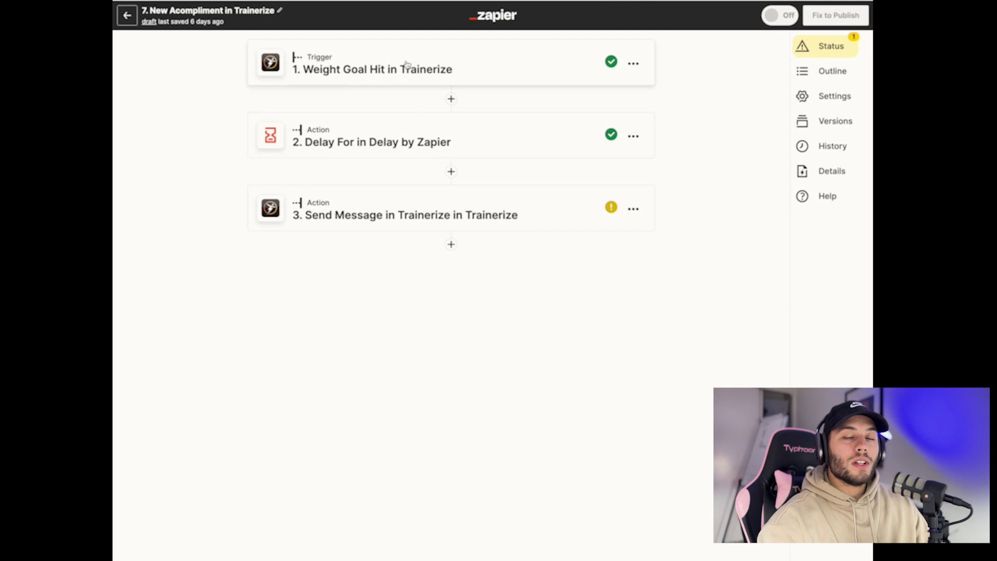
Show the Delay For settings and highlight the weight-goal congratulation text in the Send Message preview
click(335, 141)
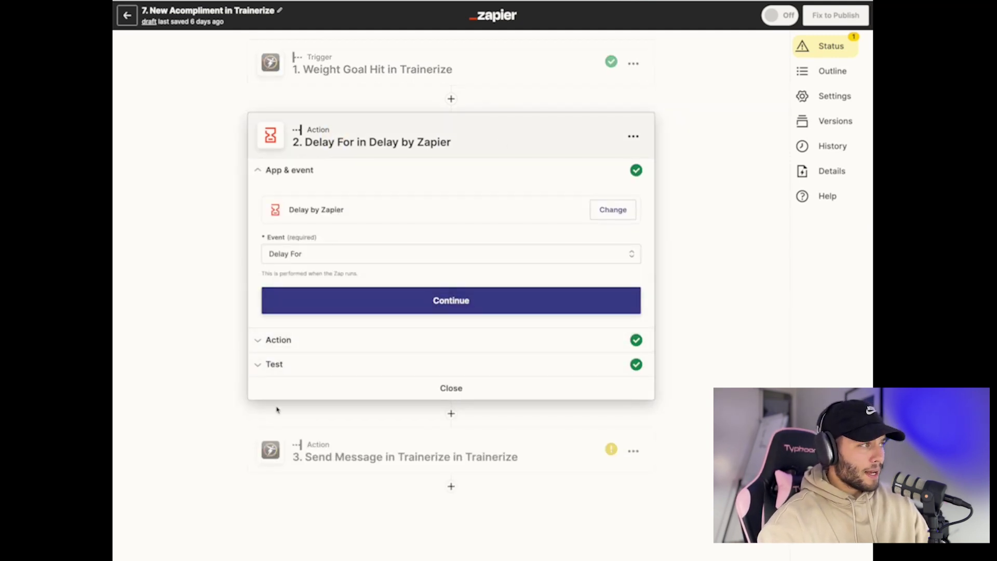
click(338, 456)
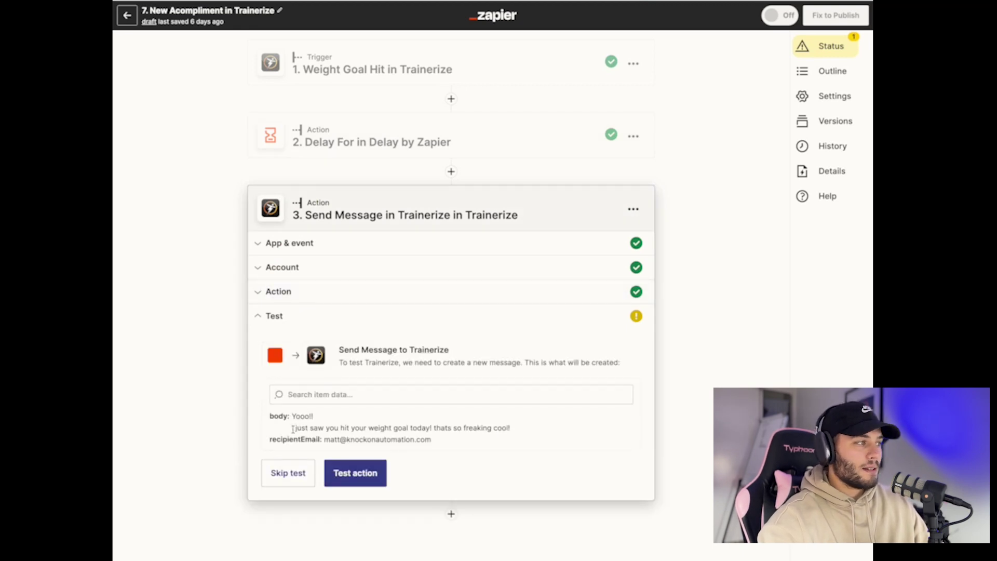
drag(292, 428, 466, 428)
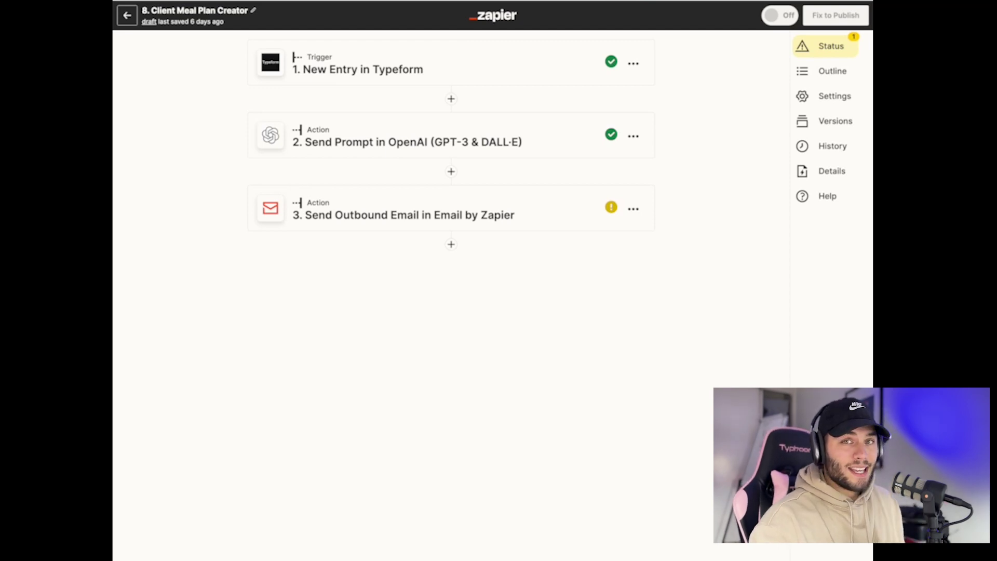
Expand the Typeform New Entry trigger, then the OpenAI Send Prompt step's settings
click(387, 67)
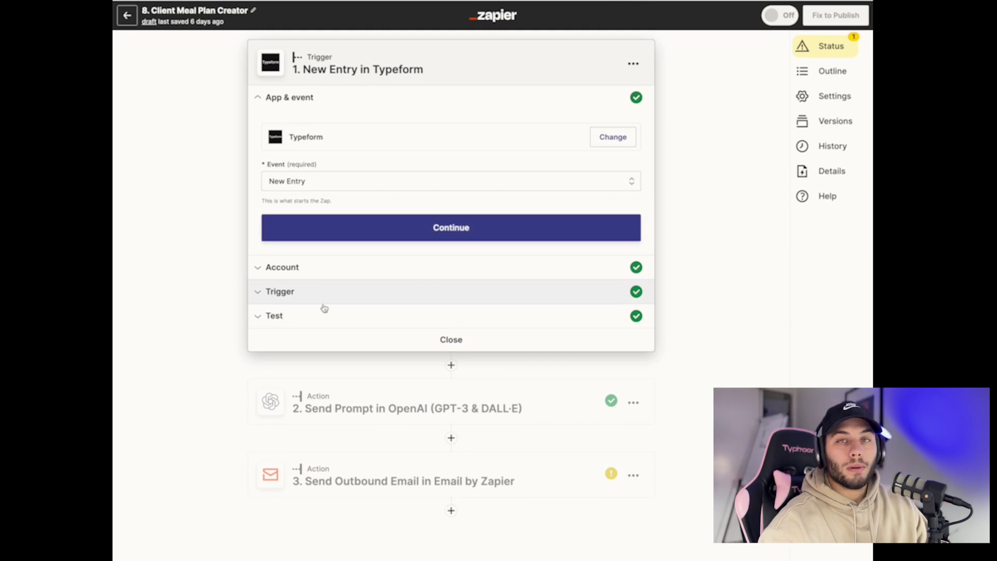
click(332, 398)
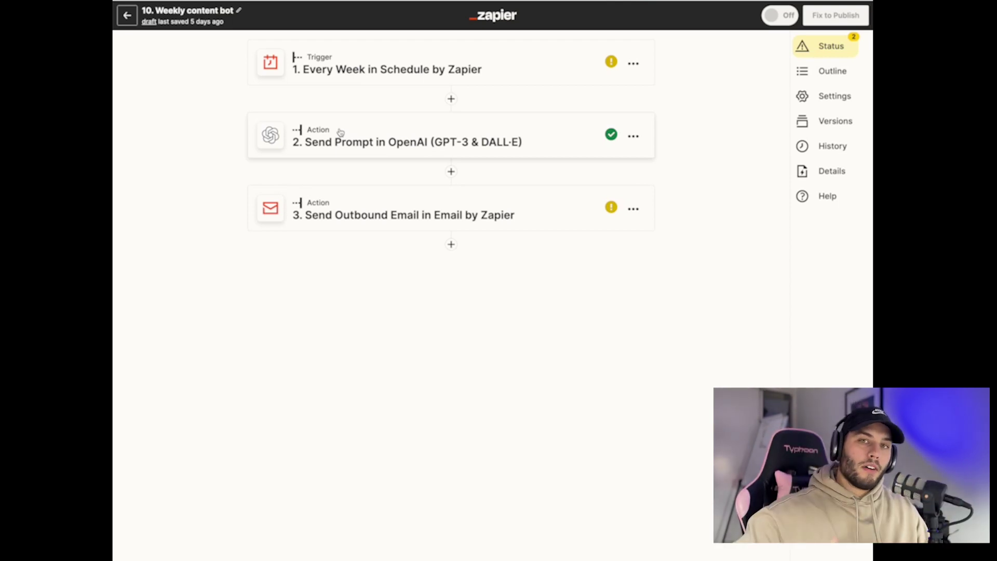
Expand the OpenAI and outbound email steps and highlight the first three content ideas in the preview
click(371, 126)
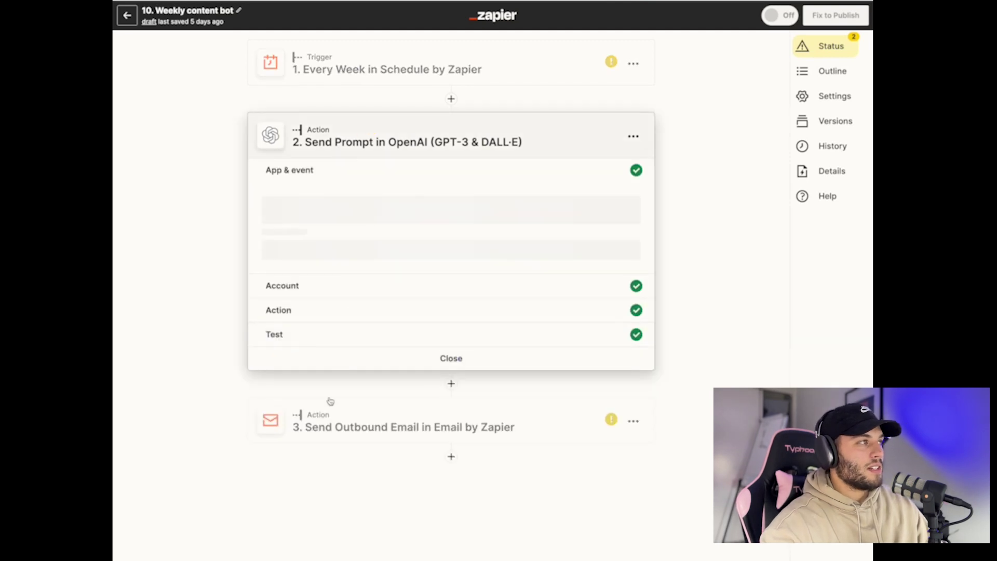
click(329, 480)
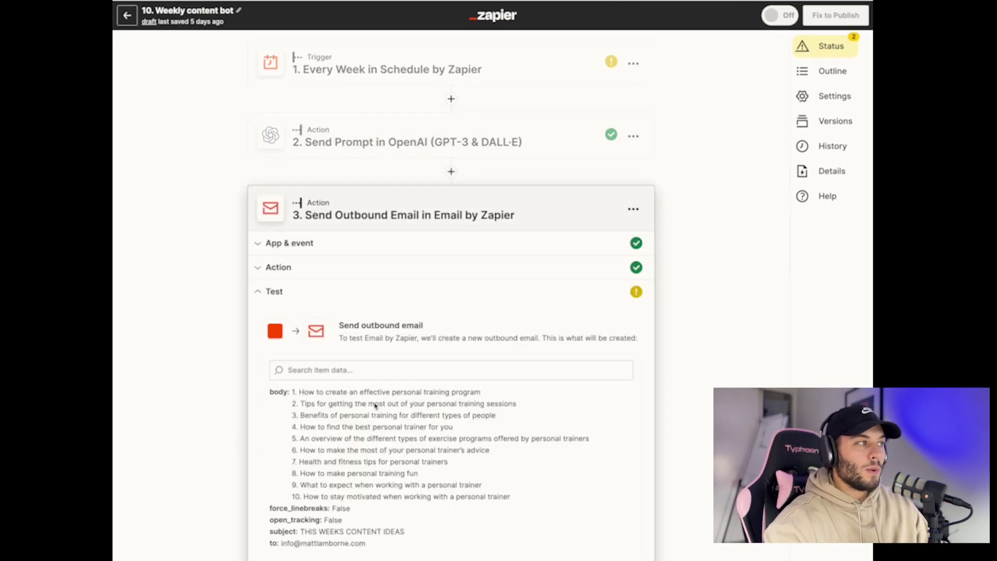
drag(292, 392, 482, 392)
click(300, 404)
drag(300, 404, 556, 409)
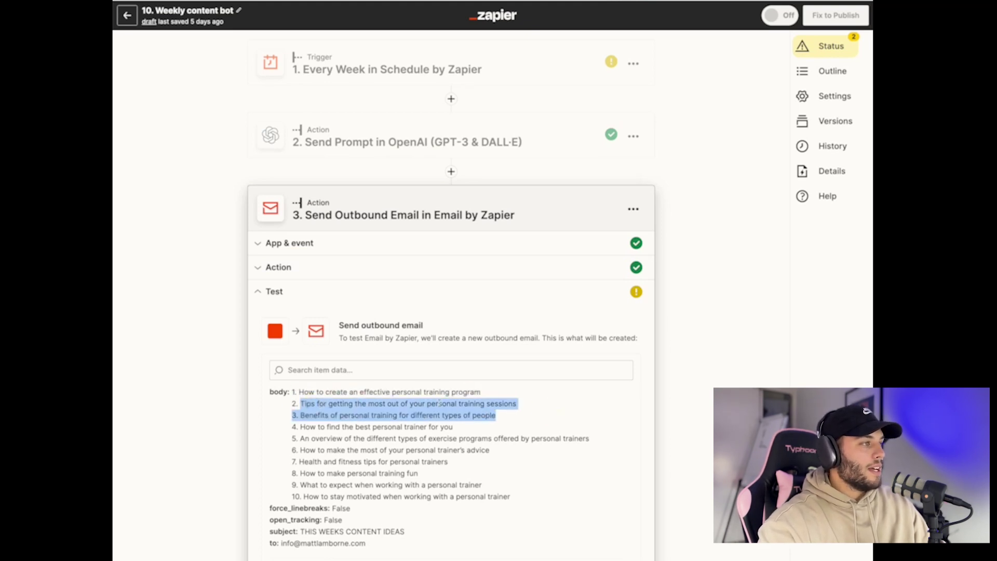
click(531, 424)
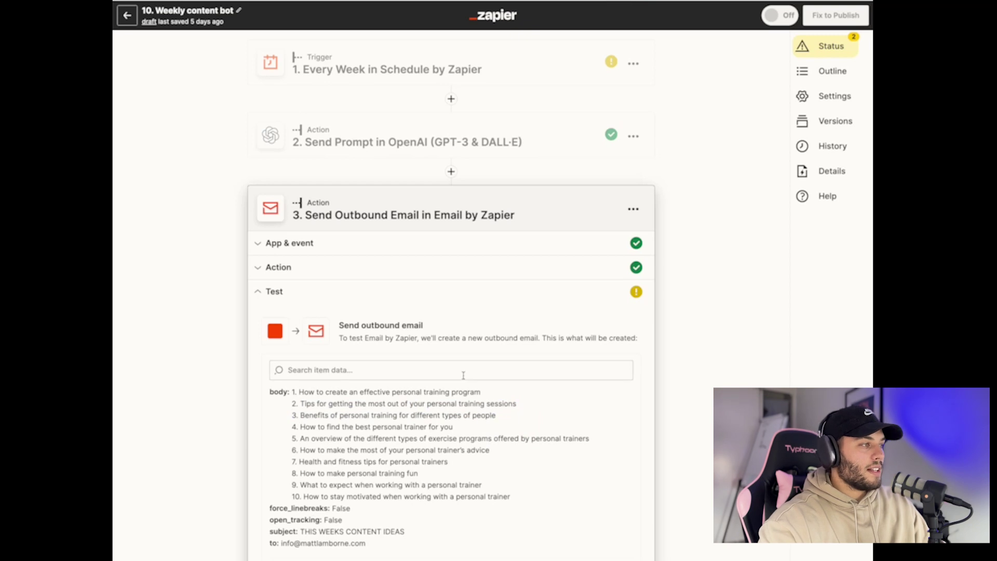